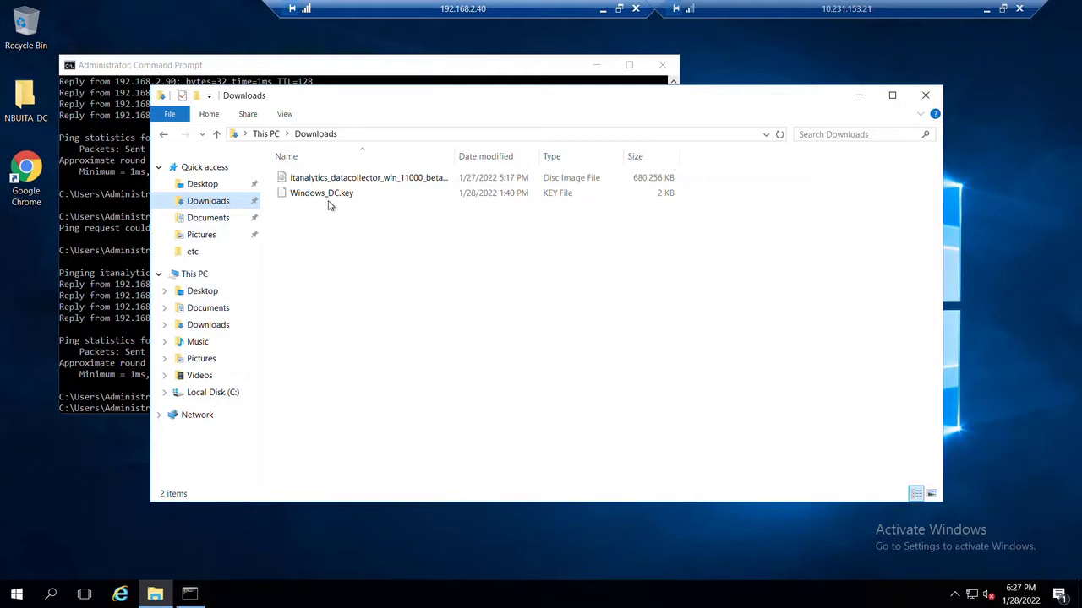
# Mount the data collector ISO and run its Setup as administrator
pyautogui.rightClick(364, 184)
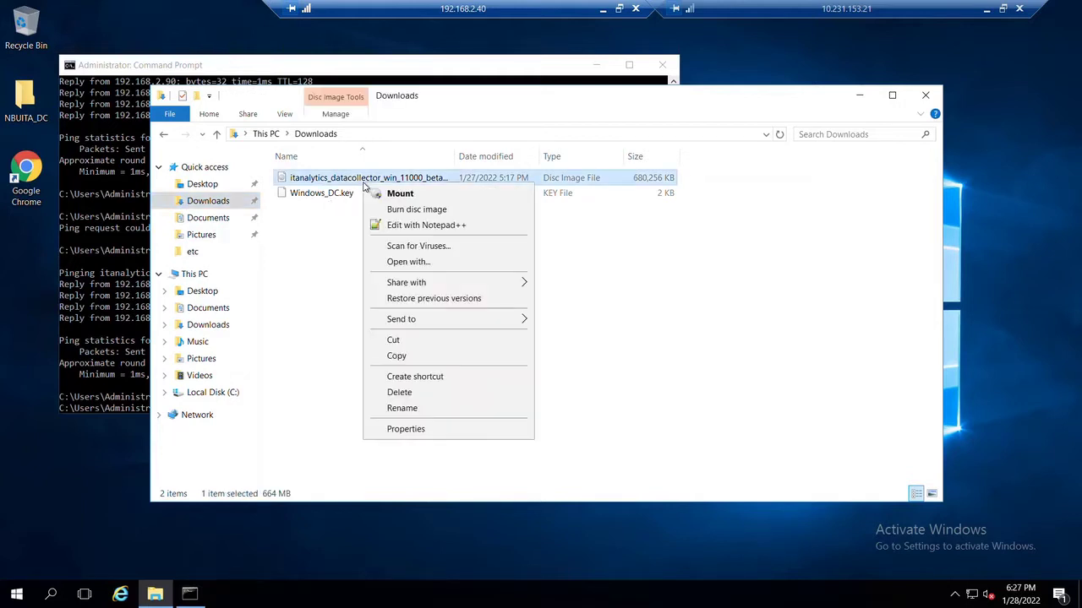
pyautogui.click(401, 195)
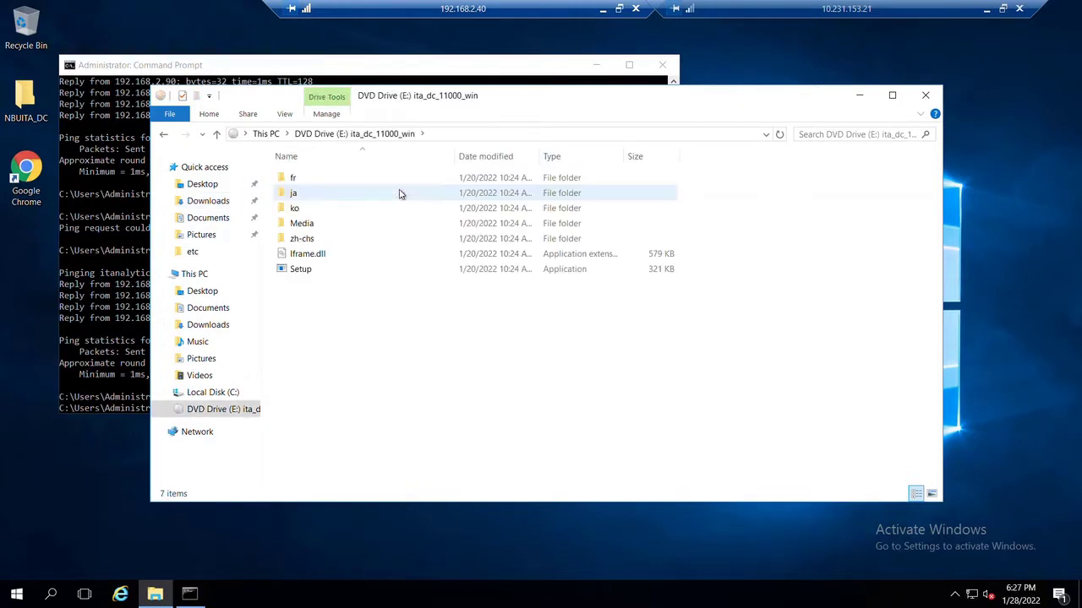
pyautogui.rightClick(304, 271)
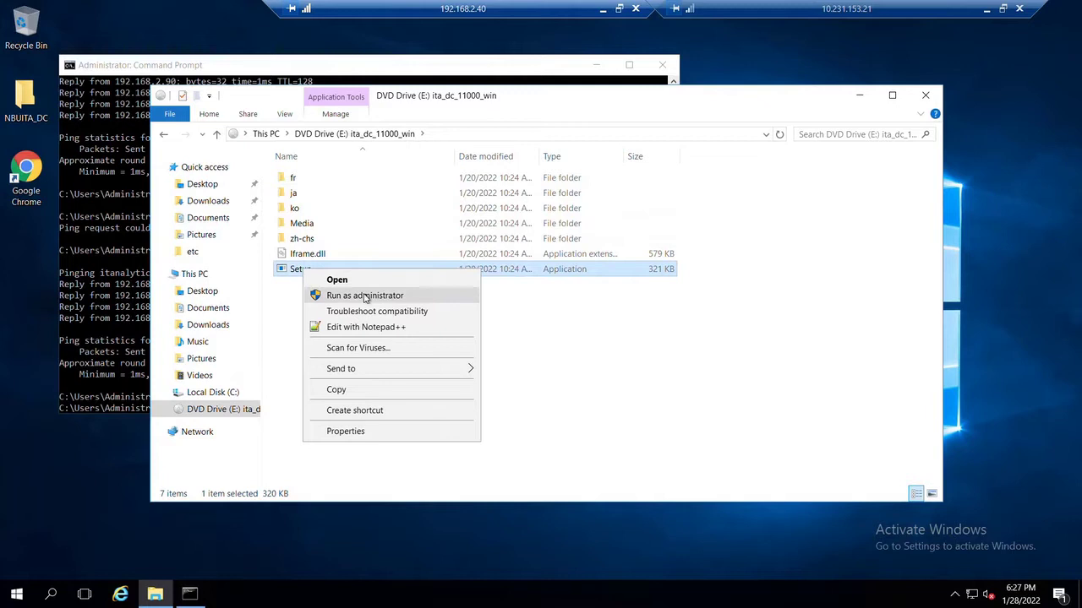
pyautogui.click(365, 295)
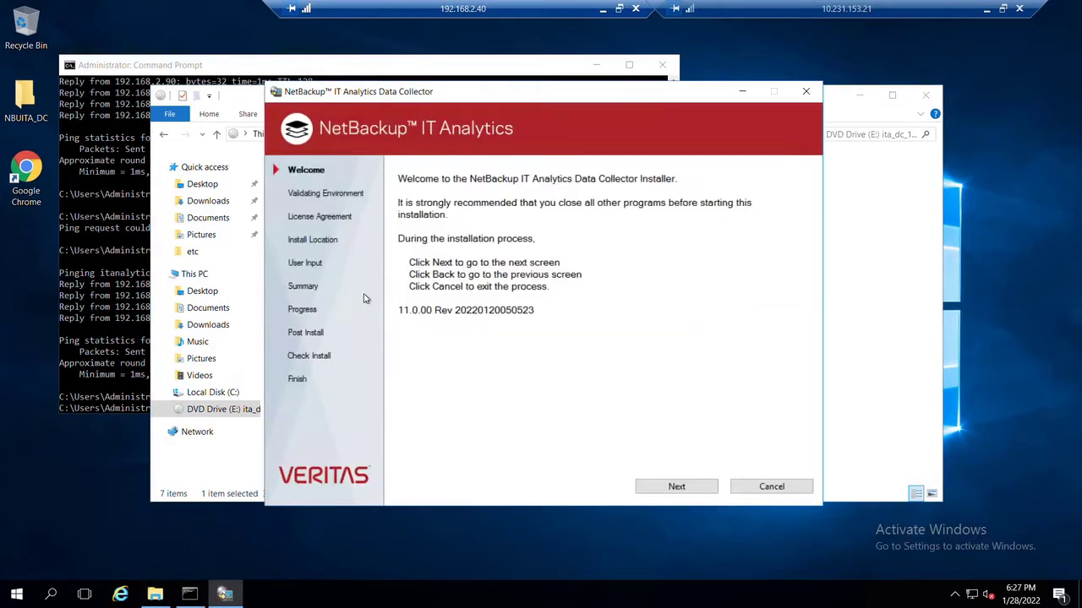
# Move past the welcome and environment validation pages and accept the license agreement
pyautogui.click(675, 487)
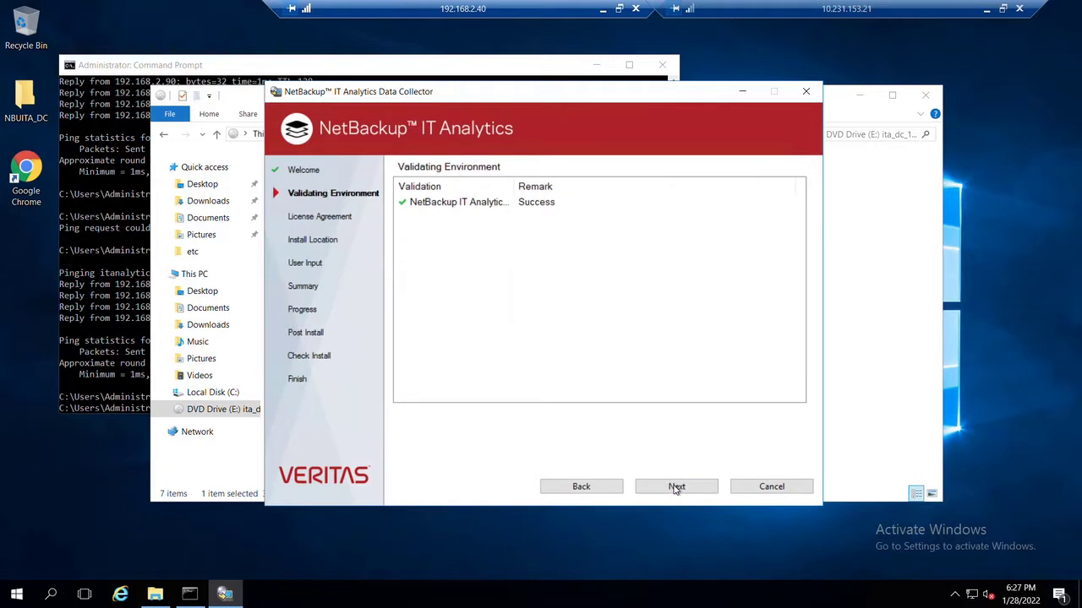
pyautogui.click(676, 487)
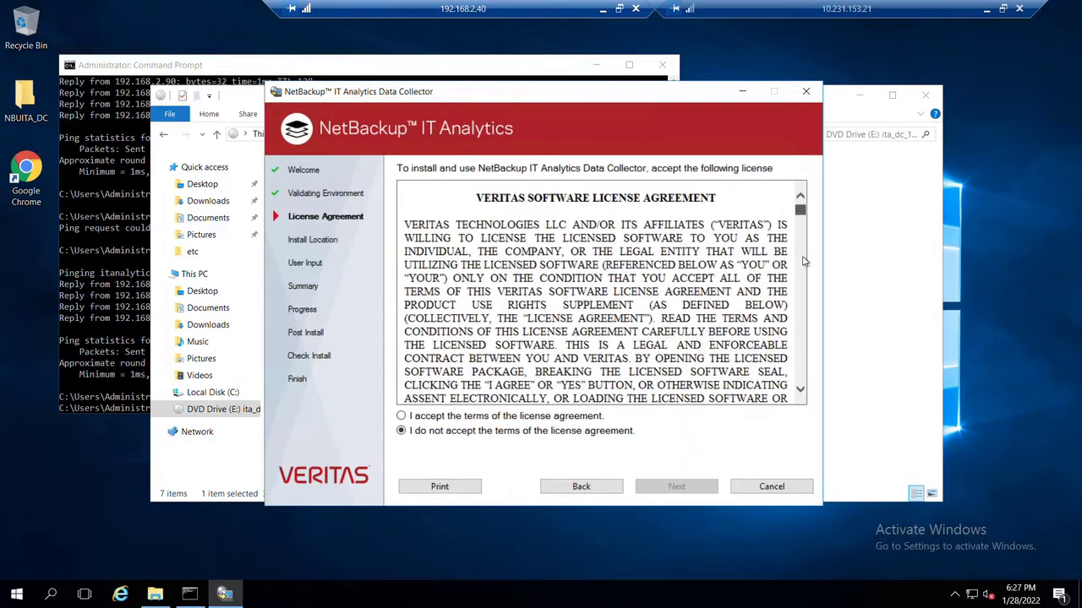
pyautogui.scroll(-3, 804, 262)
pyautogui.scroll(-10, 801, 364)
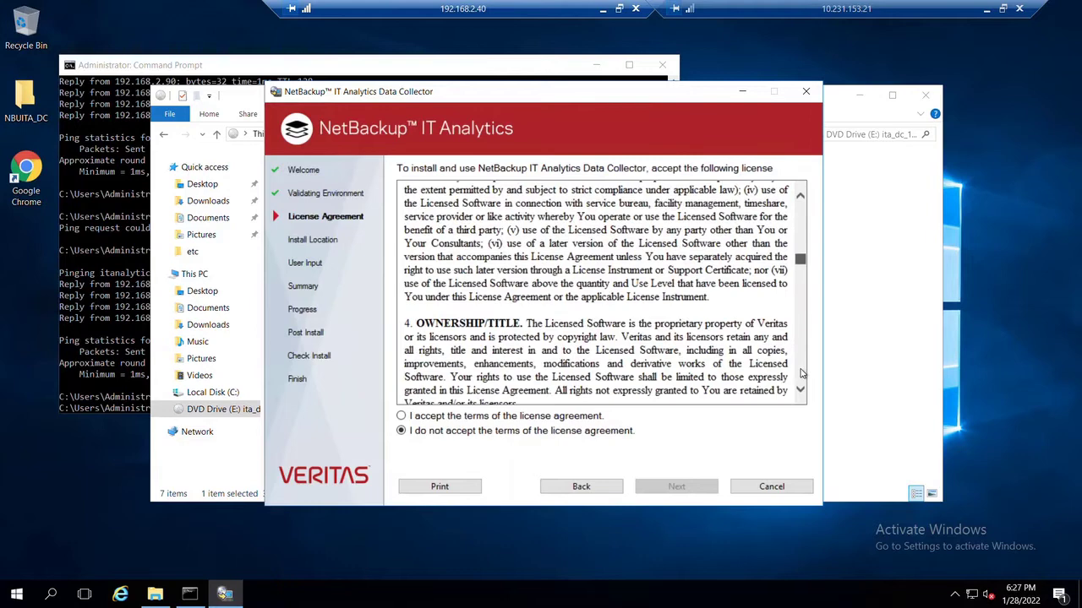
pyautogui.scroll(-15, 801, 373)
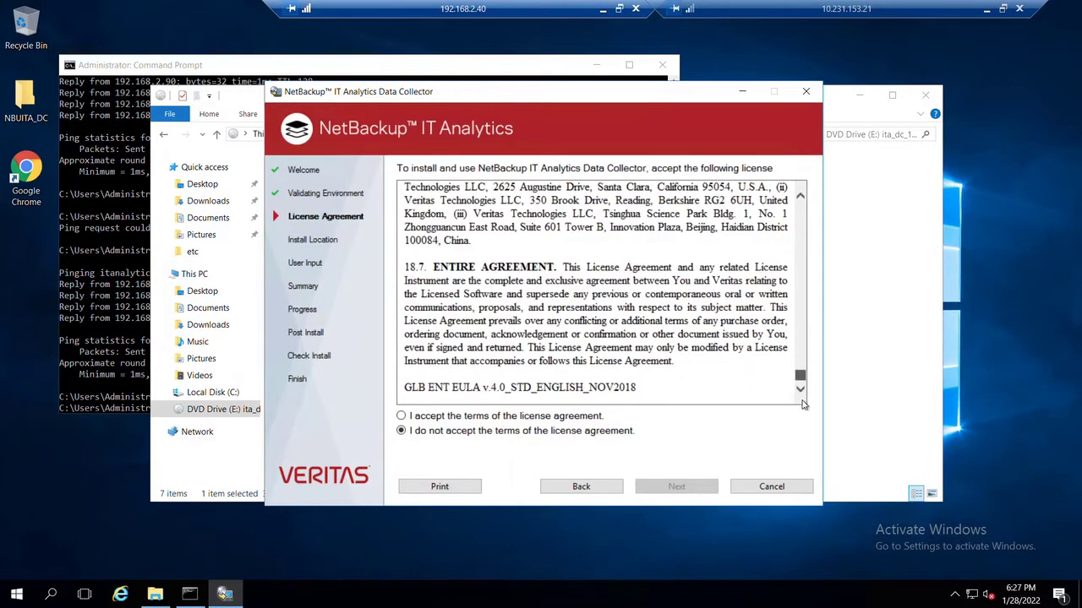
pyautogui.click(402, 416)
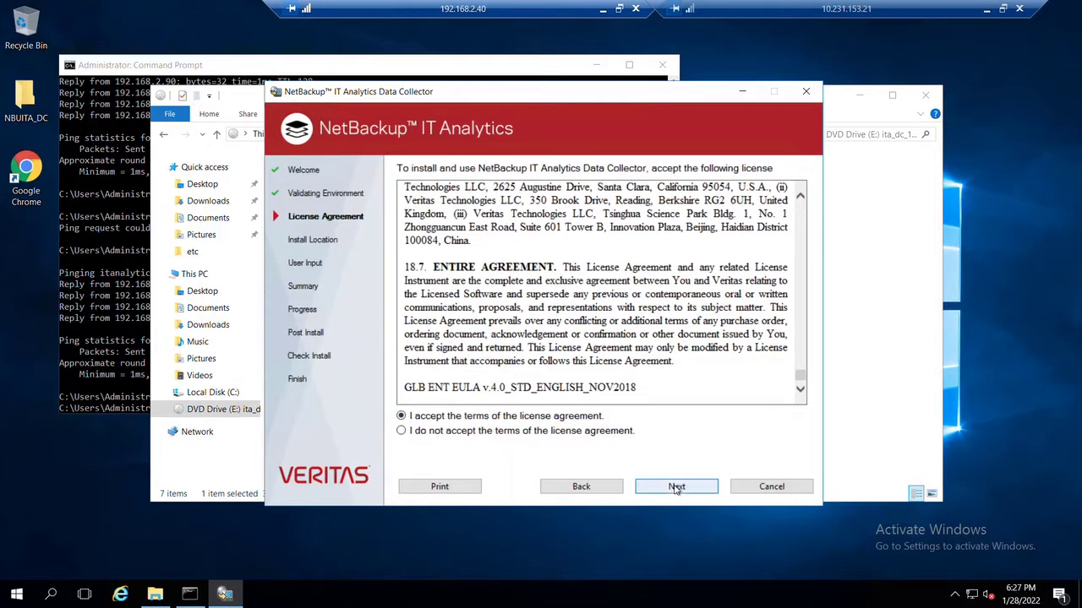
pyautogui.click(676, 488)
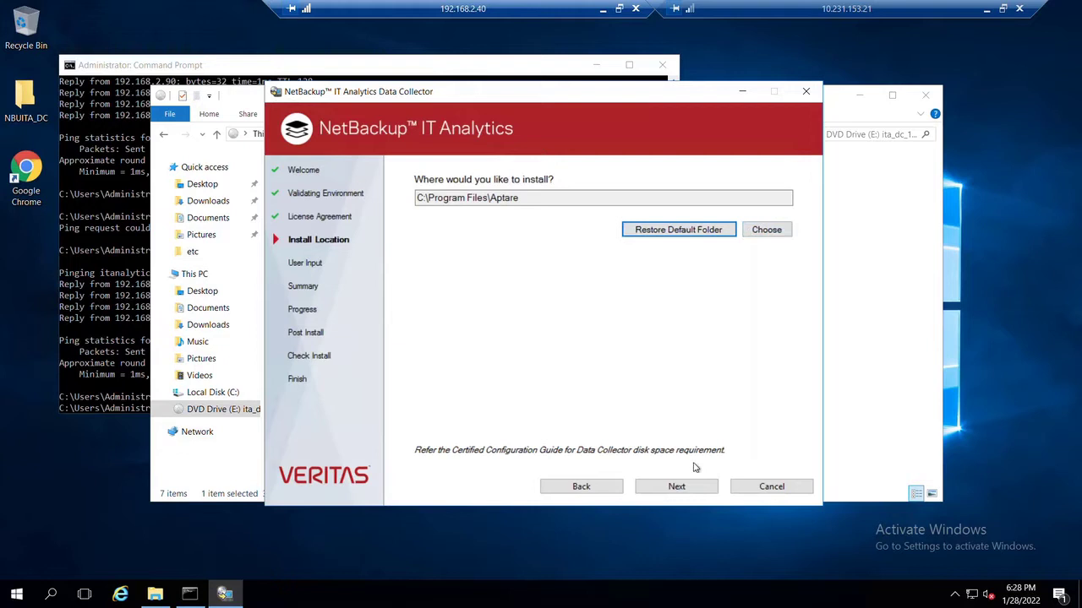
# Keep the C:\Program Files\Aptare install folder and load Windows_DC.key from Downloads as the collector key
pyautogui.click(680, 488)
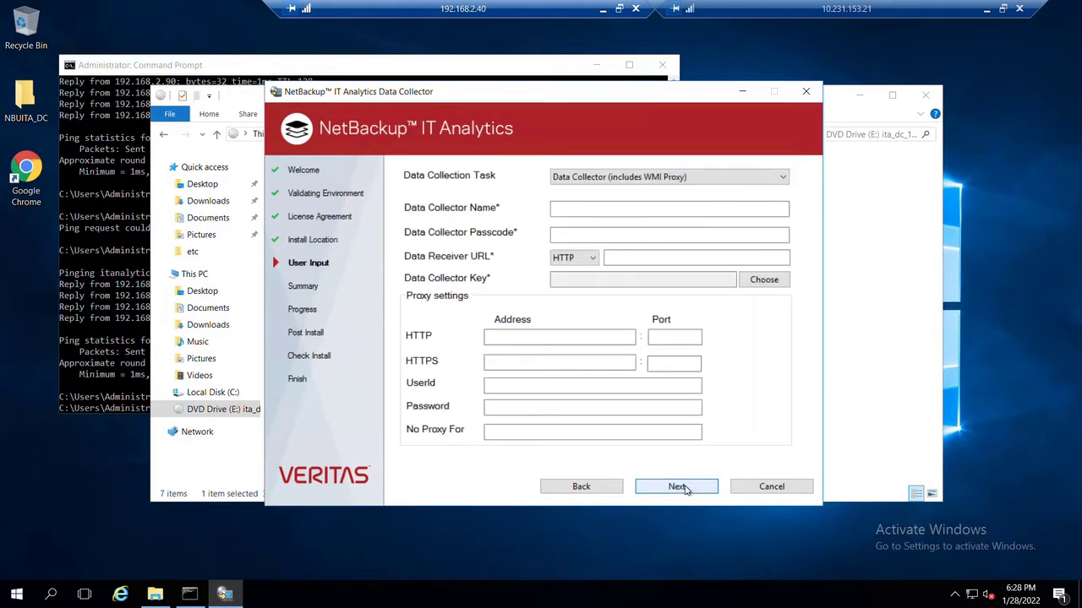
pyautogui.click(587, 209)
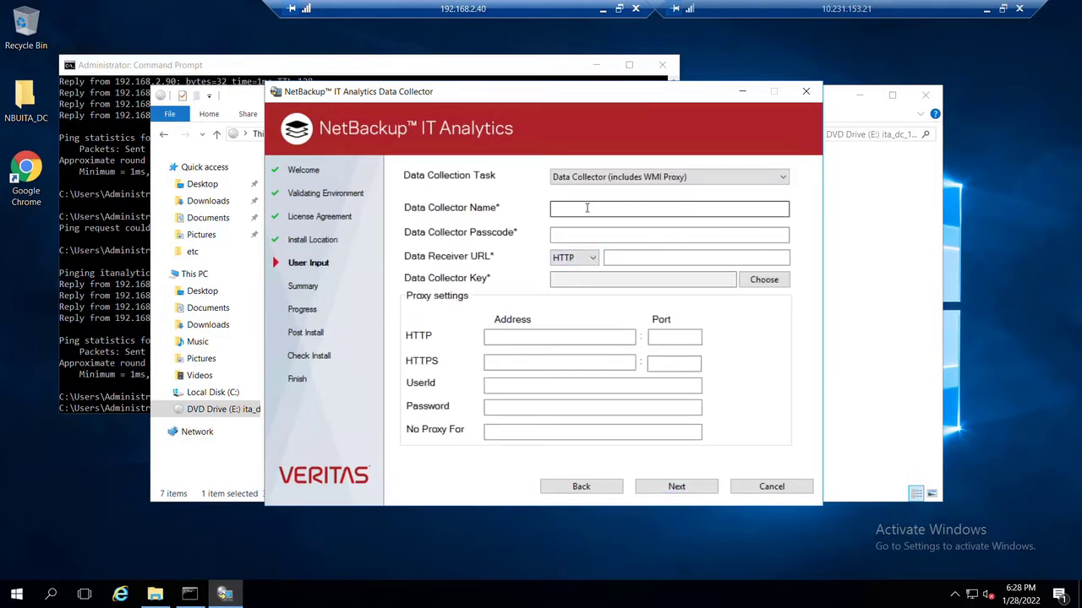
pyautogui.click(764, 281)
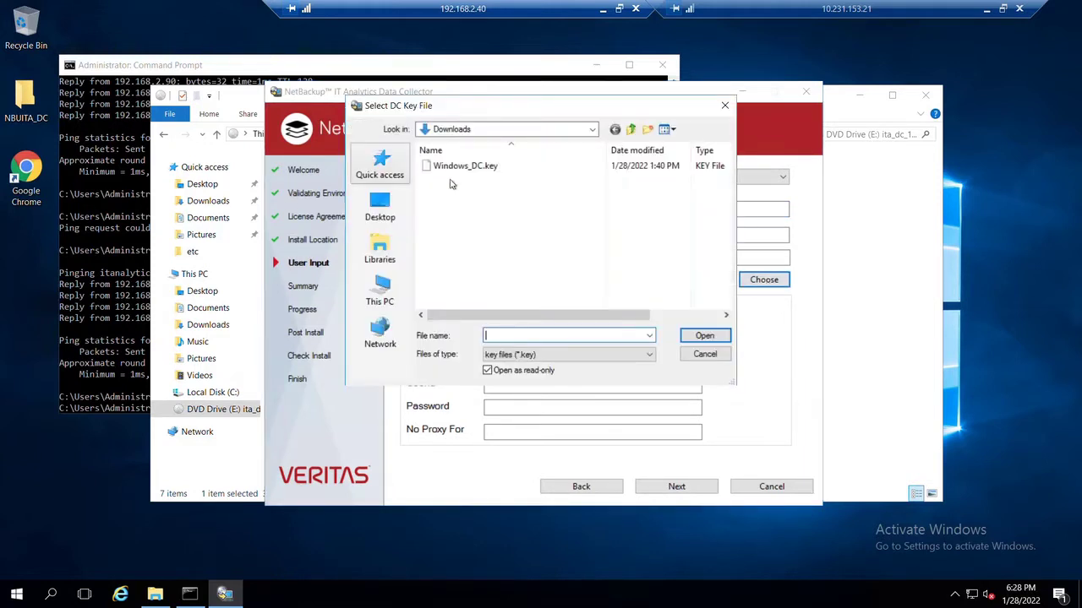
pyautogui.click(456, 166)
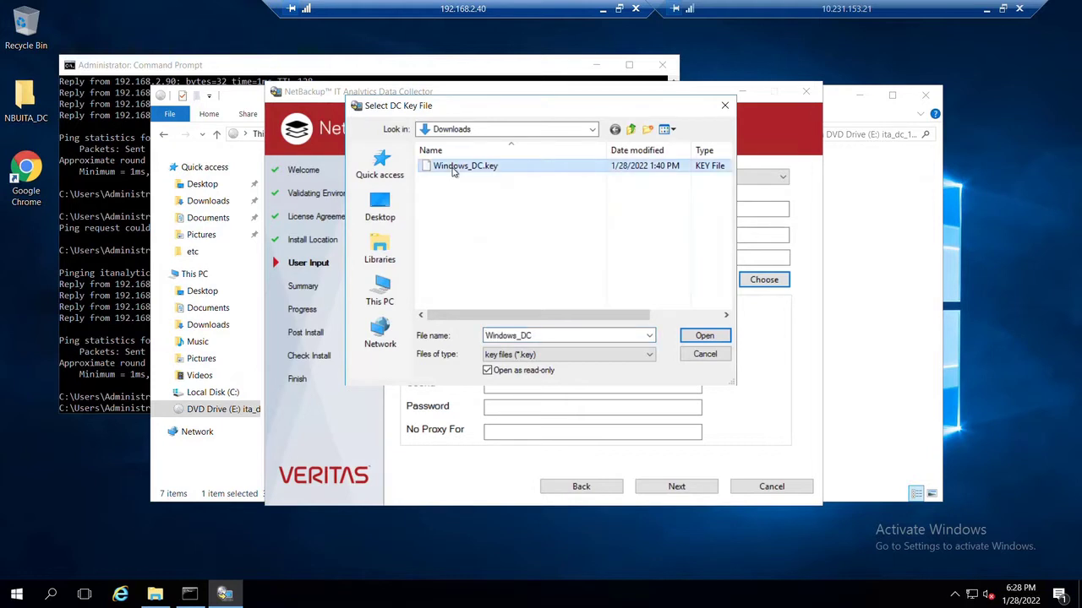
pyautogui.click(702, 338)
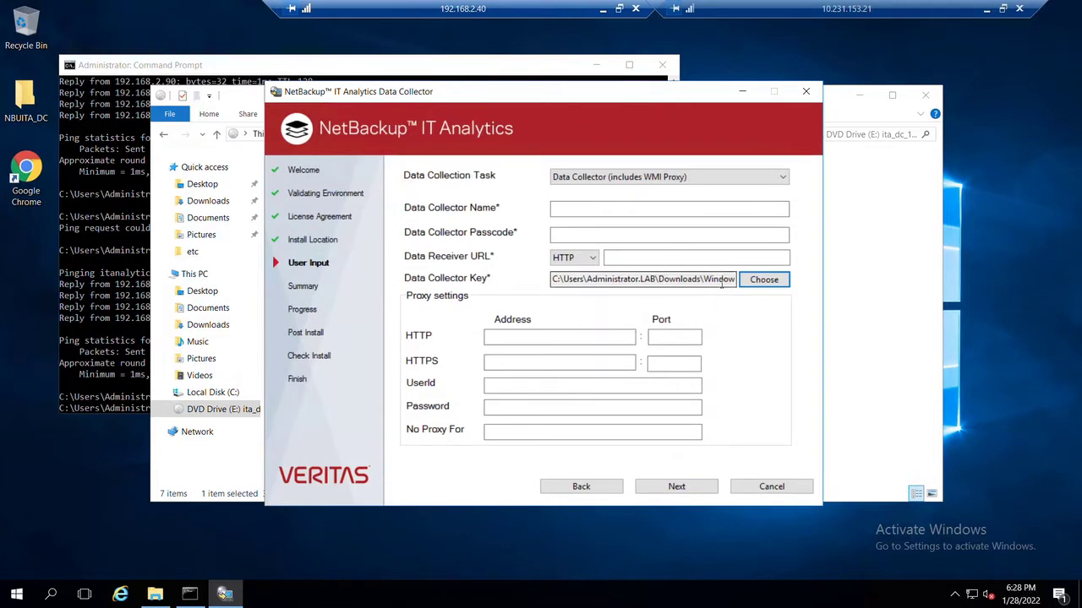
# Enter collector name Windows_DC, its passcode, and receiver URL itanalyticsagent.rsv.lab
pyautogui.click(590, 209)
pyautogui.click(589, 209)
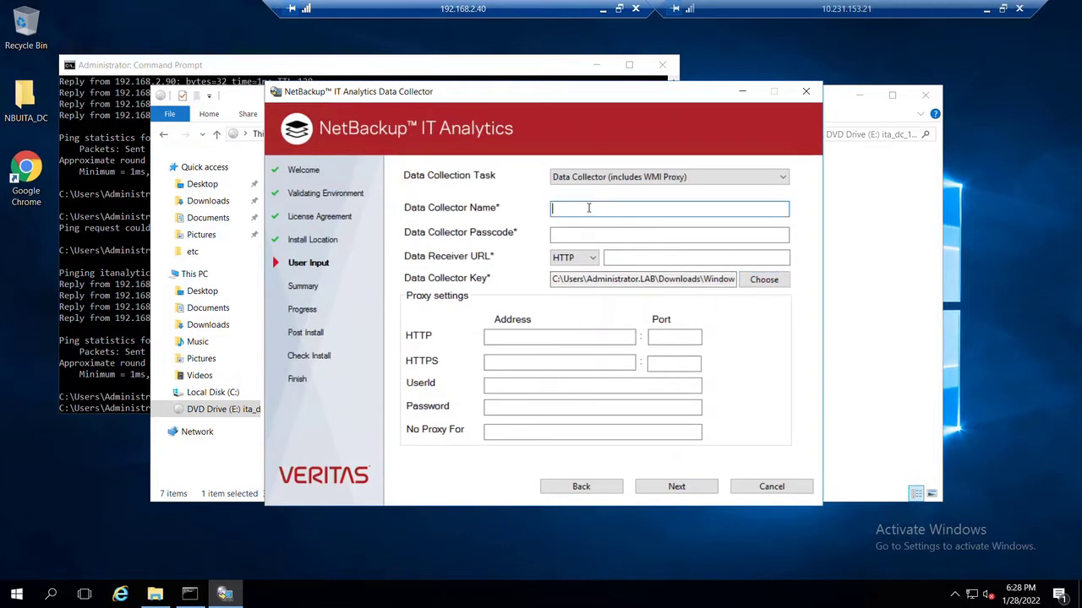
pyautogui.write('Windows_DC')
pyautogui.click(551, 235)
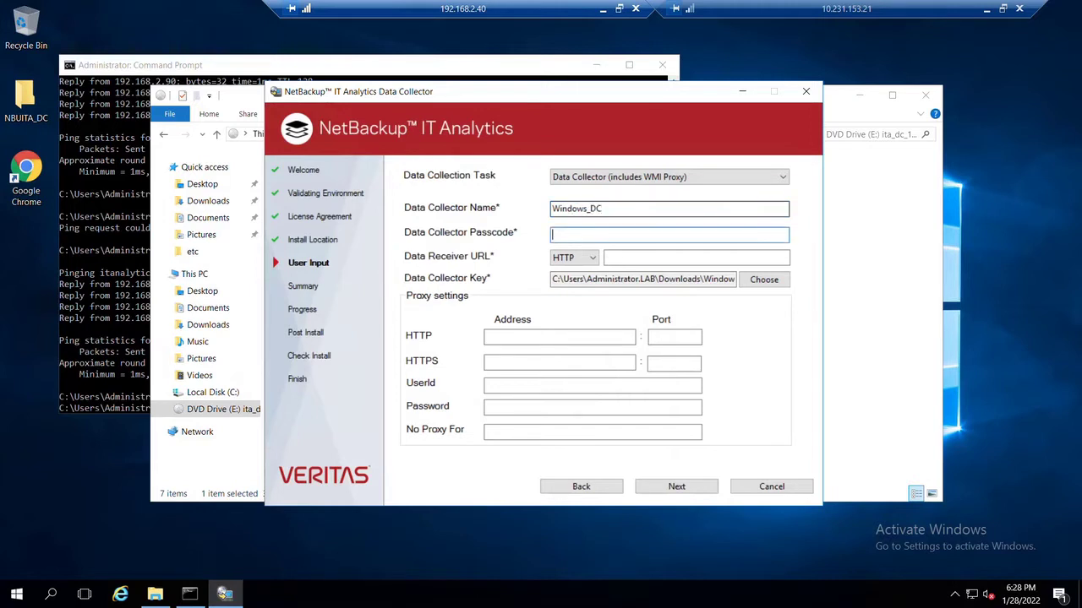
pyautogui.write('********')
pyautogui.click(627, 256)
pyautogui.write('it')
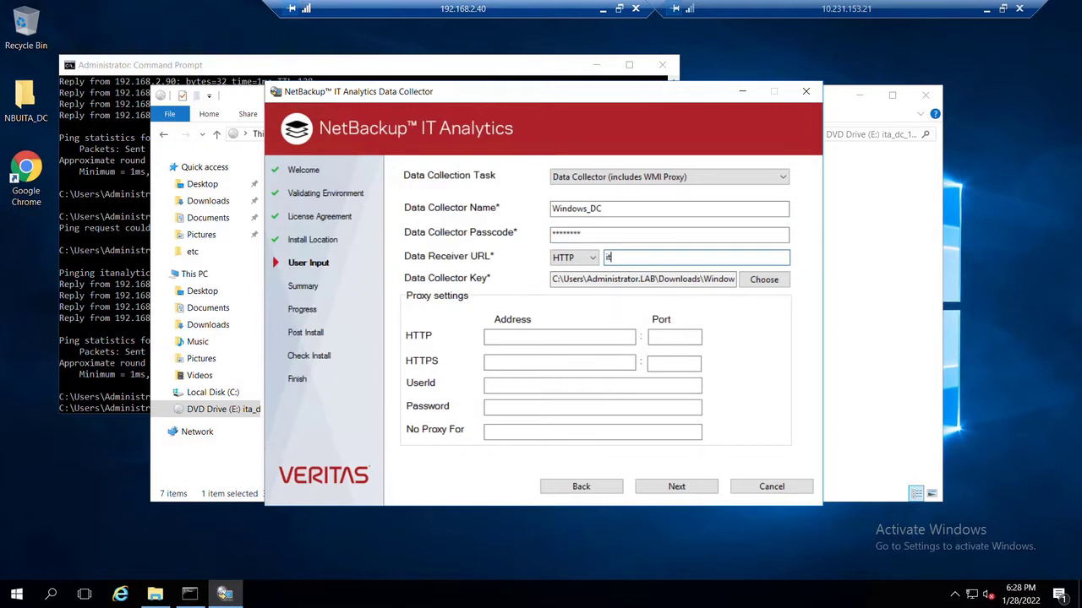
pyautogui.write('analyticsagent.rsv.lab')
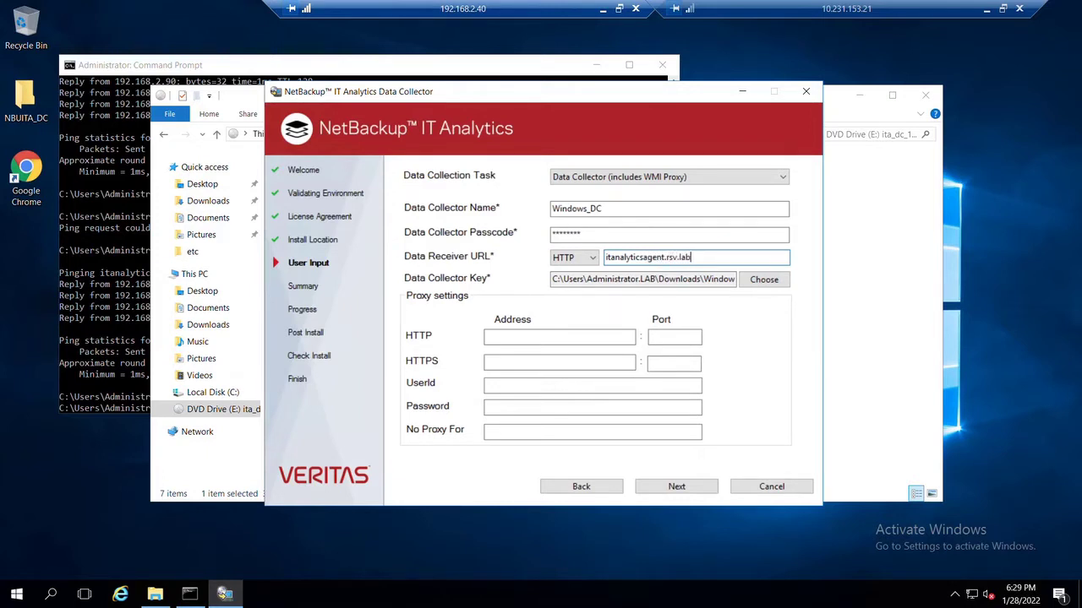
# Submit the collector details and start the installation from the Summary page
pyautogui.click(677, 487)
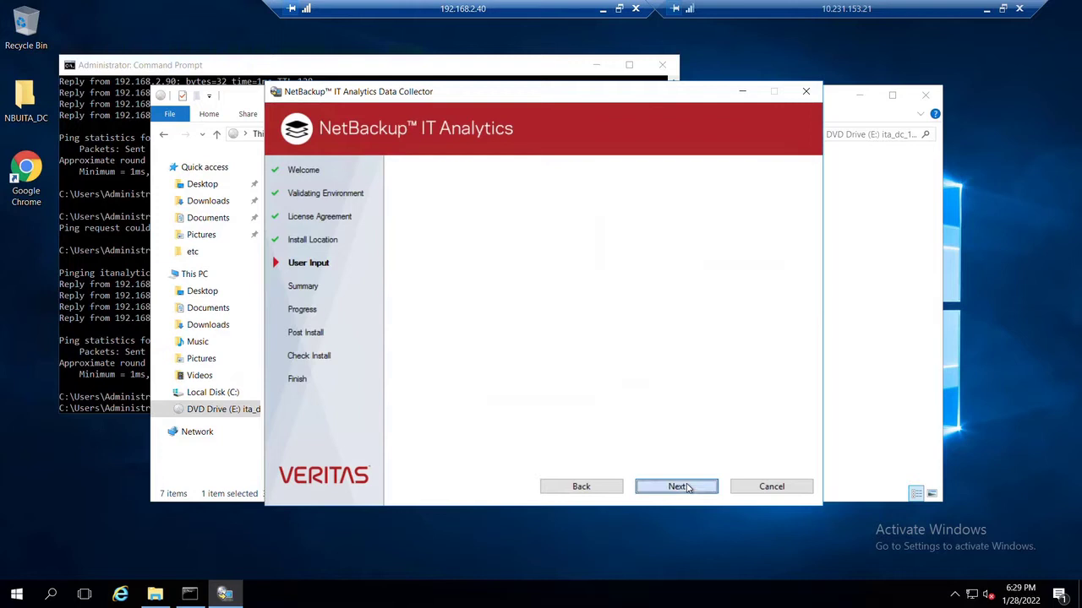
pyautogui.click(687, 488)
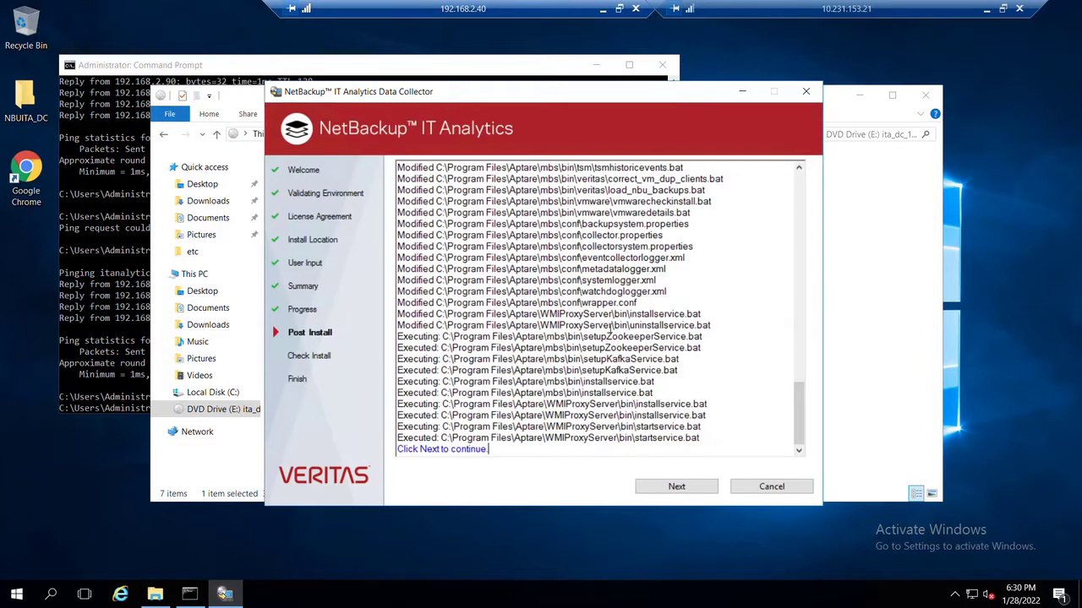
# Choose to run the install check later, then finish and close the installer
pyautogui.click(679, 489)
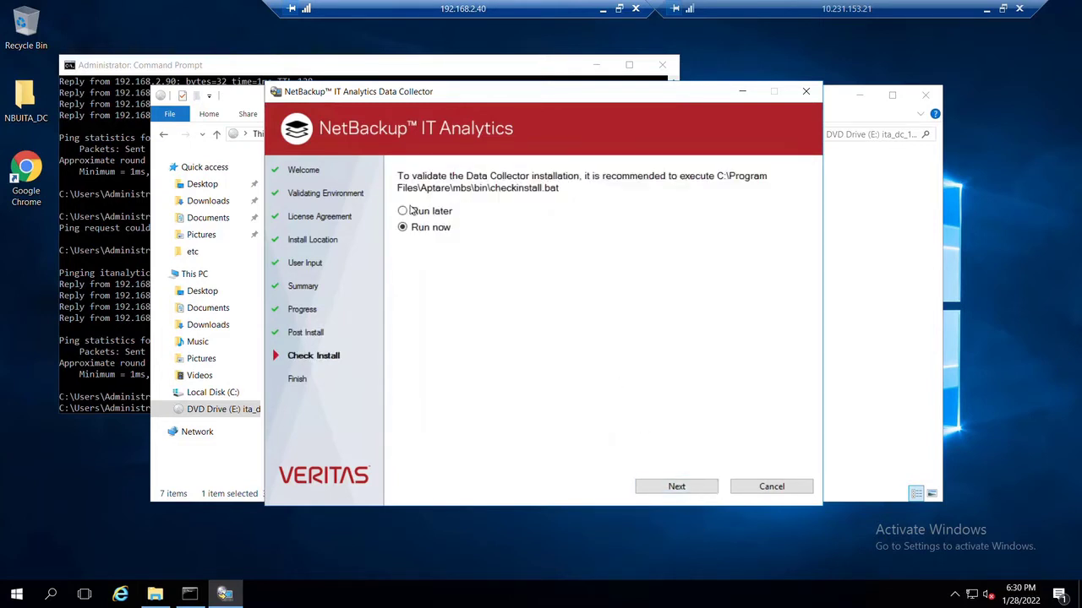
pyautogui.click(410, 211)
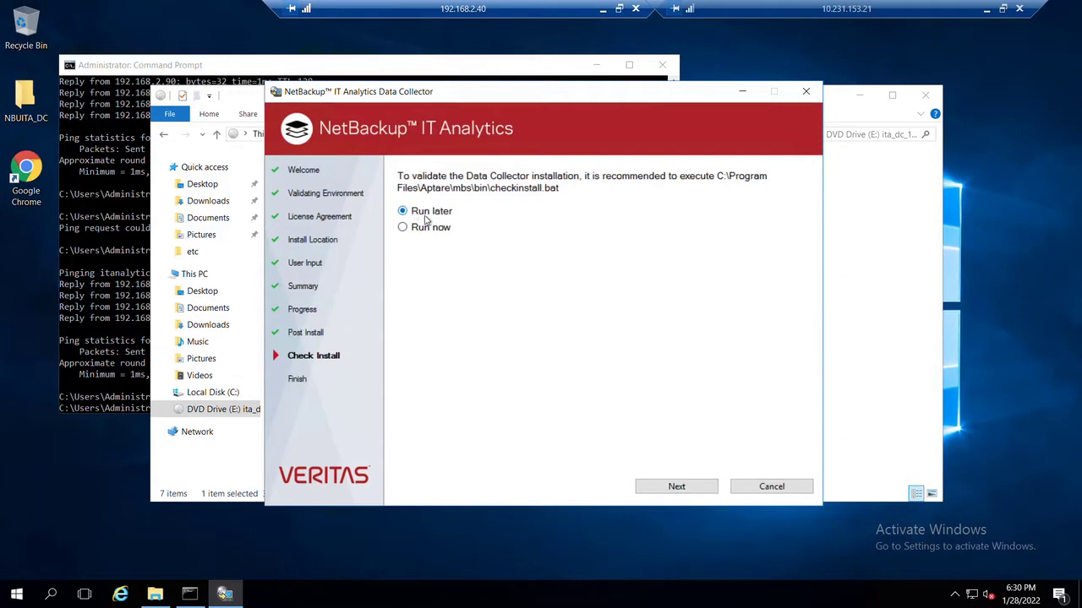
pyautogui.click(688, 488)
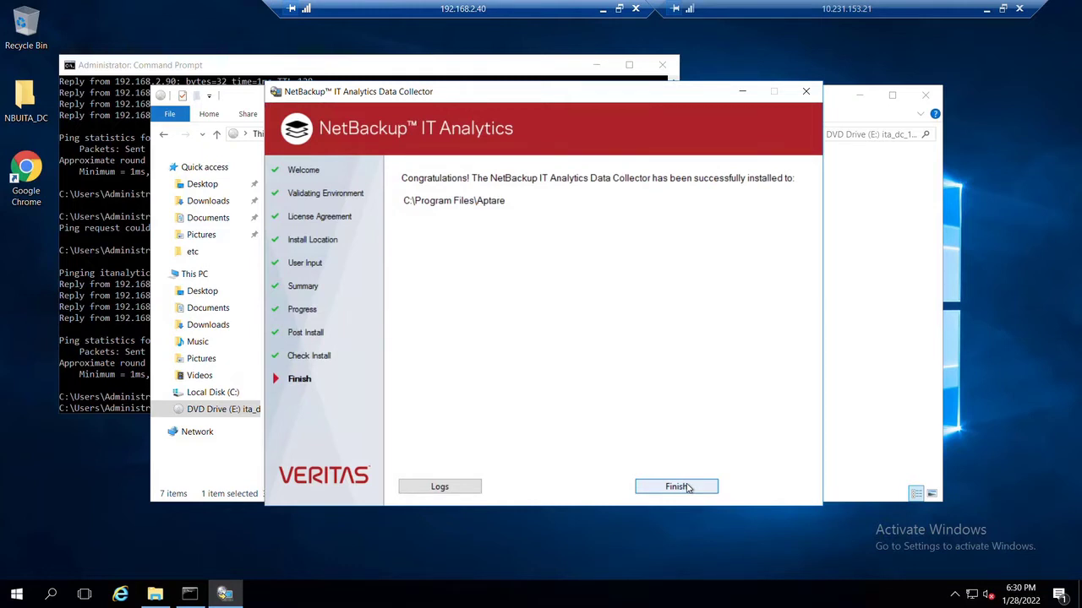
pyautogui.click(686, 487)
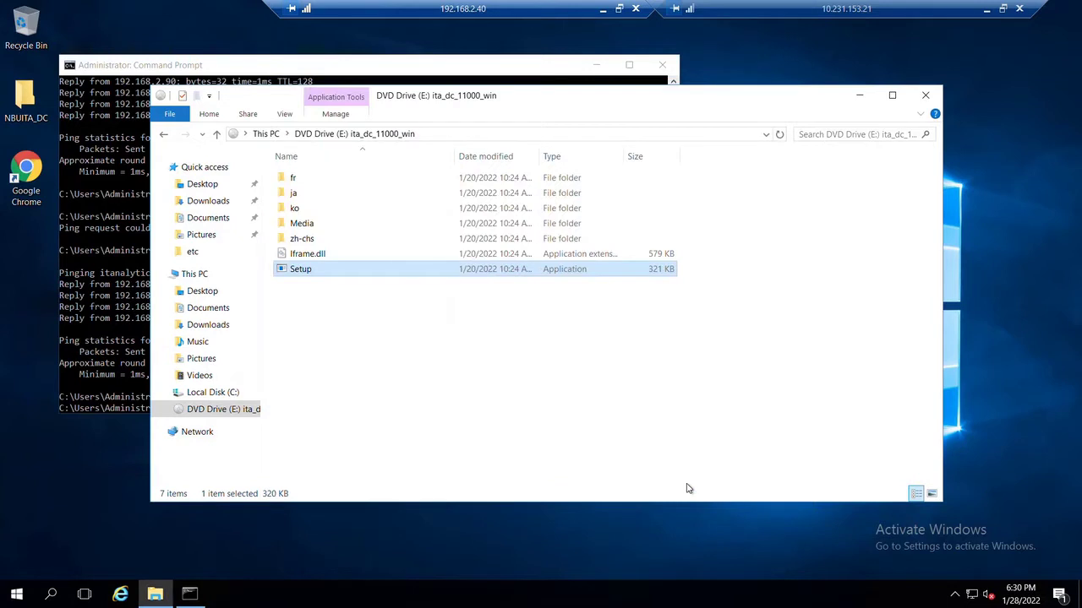
# Search Windows for 'service' and launch the Services console
pyautogui.click(61, 596)
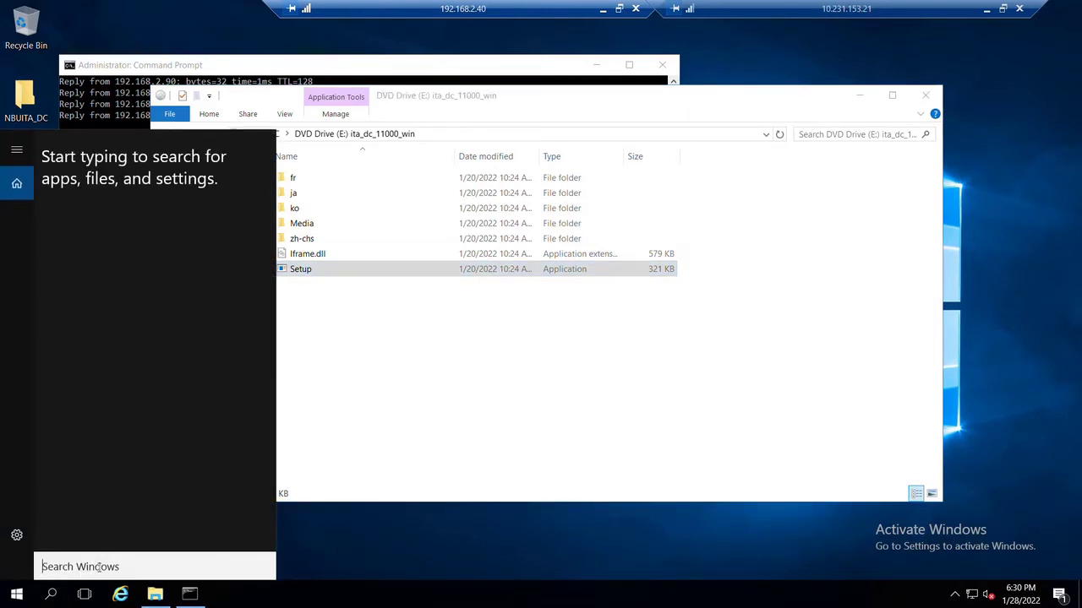
pyautogui.write('service')
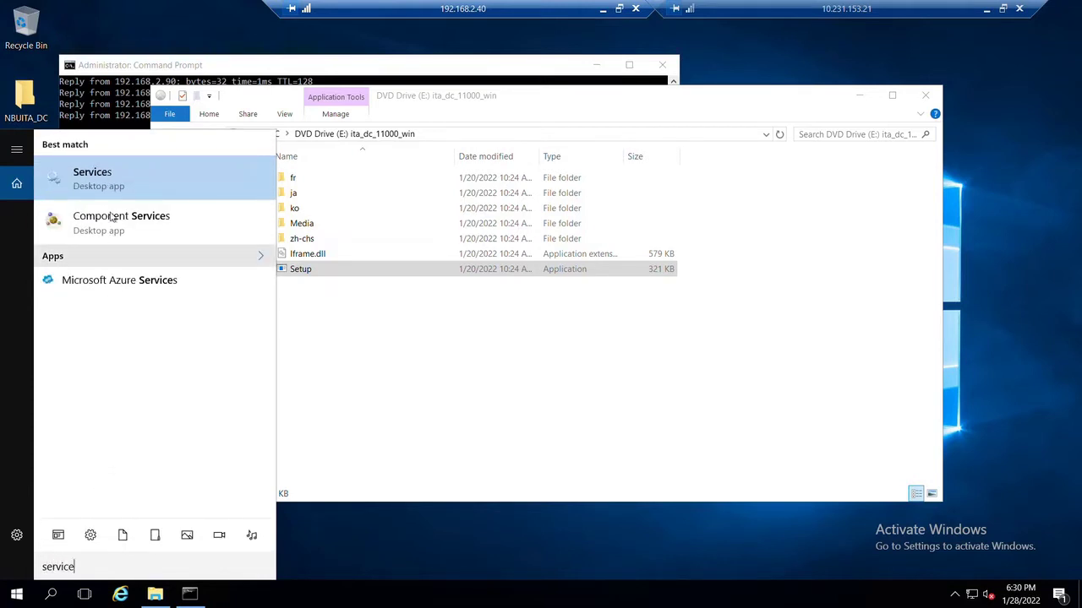
pyautogui.click(114, 186)
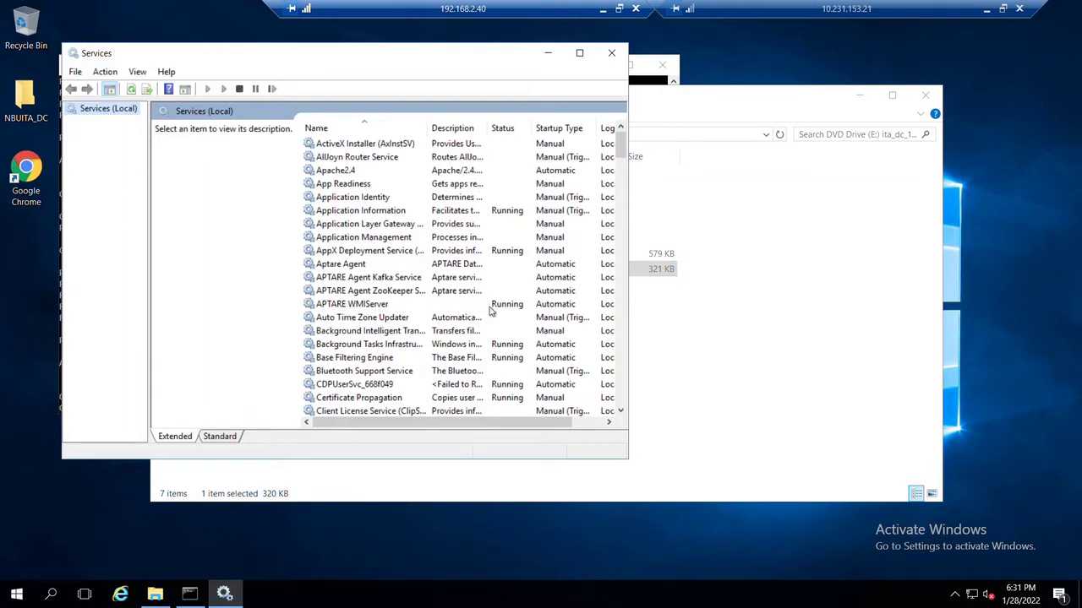
# Start the Aptare Agent service from the Services list
pyautogui.click(353, 267)
pyautogui.rightClick(353, 268)
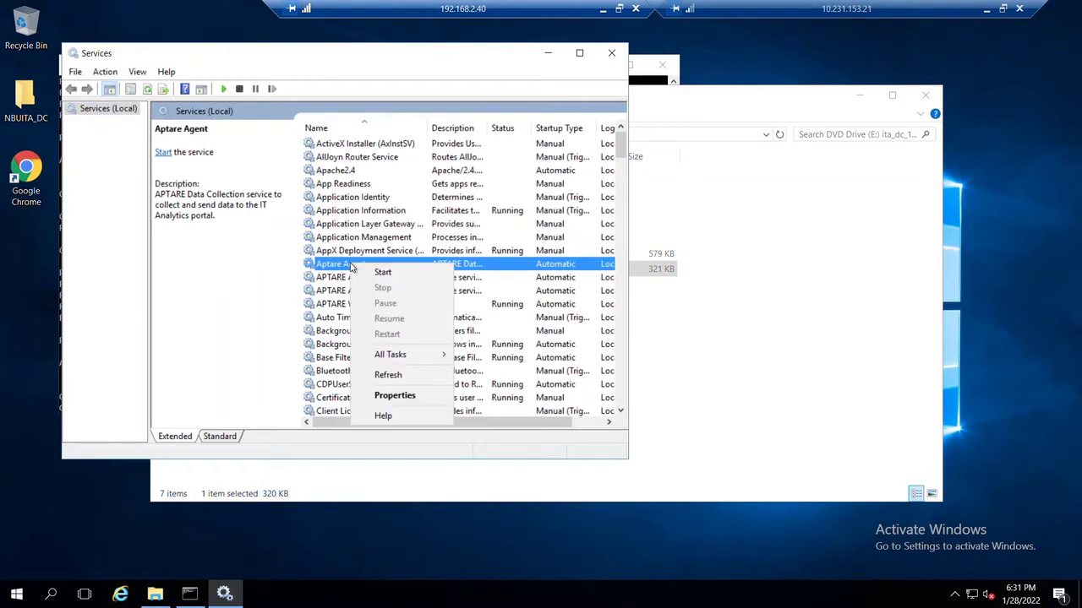
pyautogui.click(382, 273)
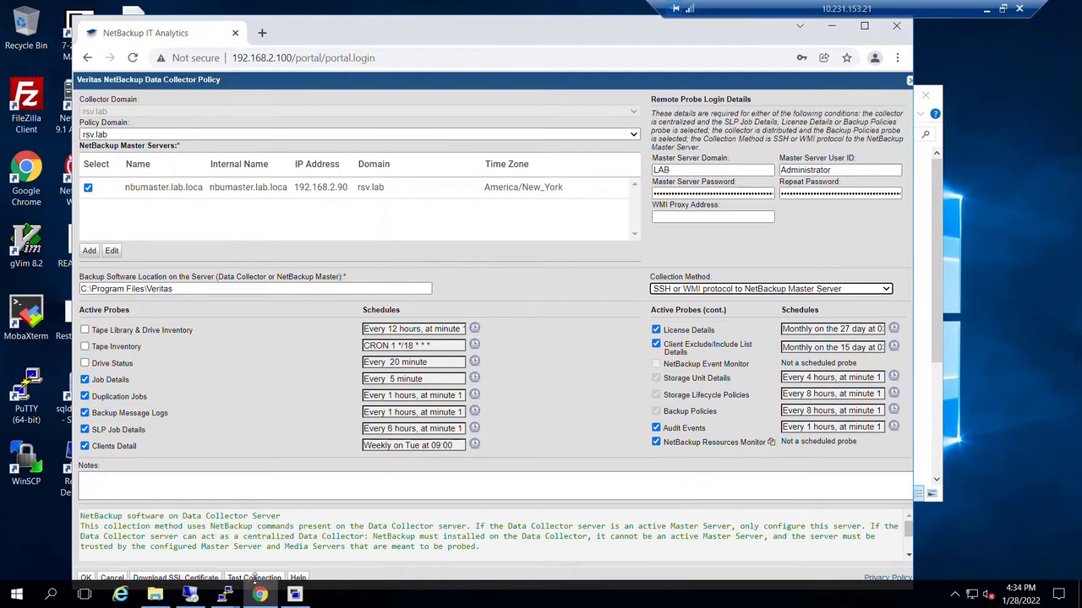
# Test the policy's connection to nbumaster.lab.local and dismiss the passing validation results
pyautogui.click(256, 576)
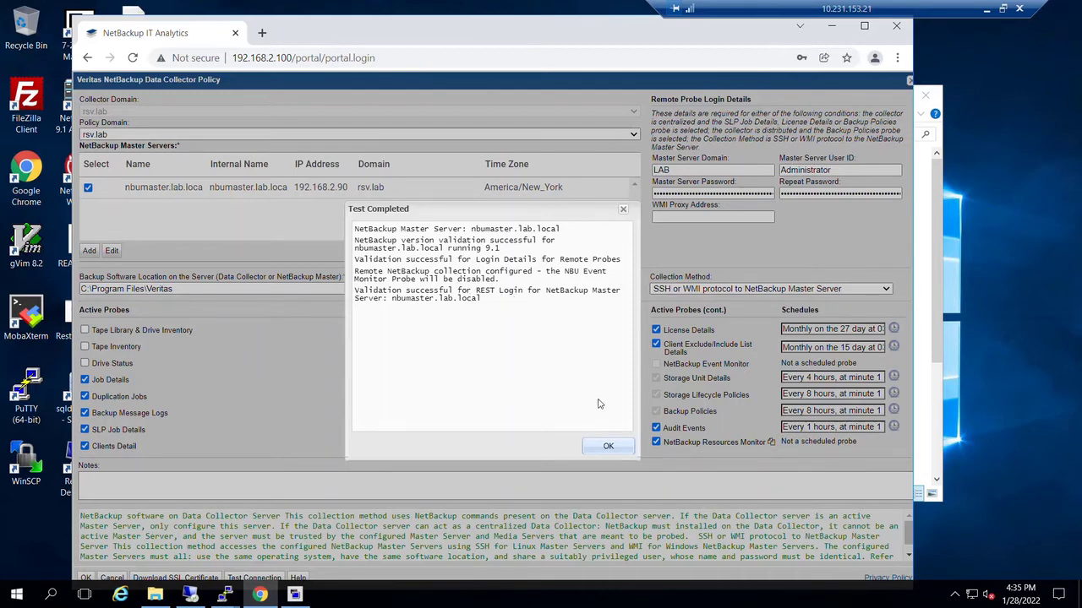
pyautogui.click(607, 448)
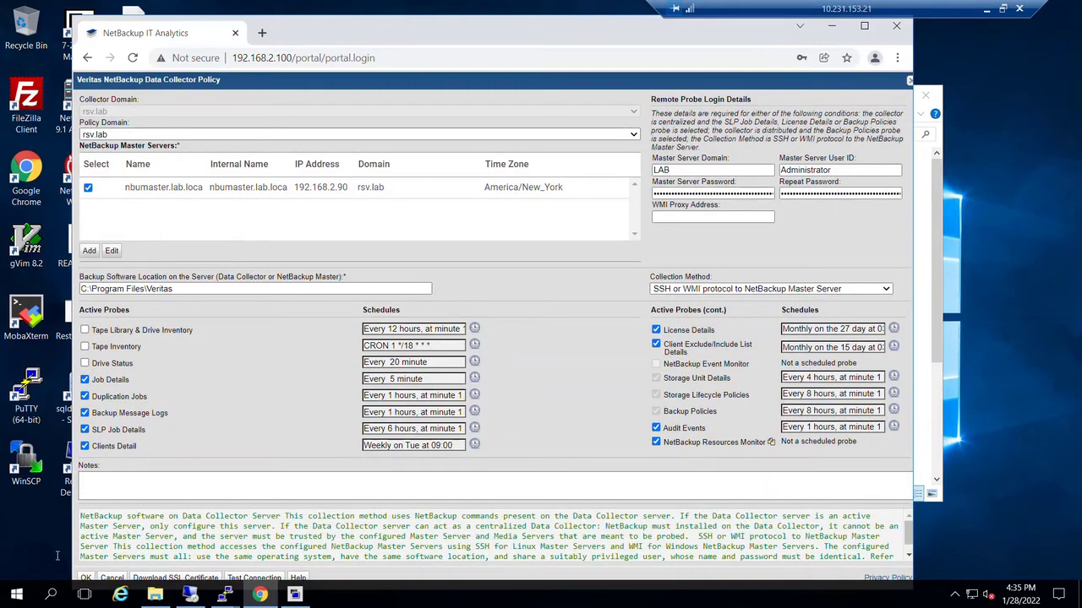
# Save the policy and set up an on-demand run with Client Exclude/Include List Details unchecked
pyautogui.click(86, 580)
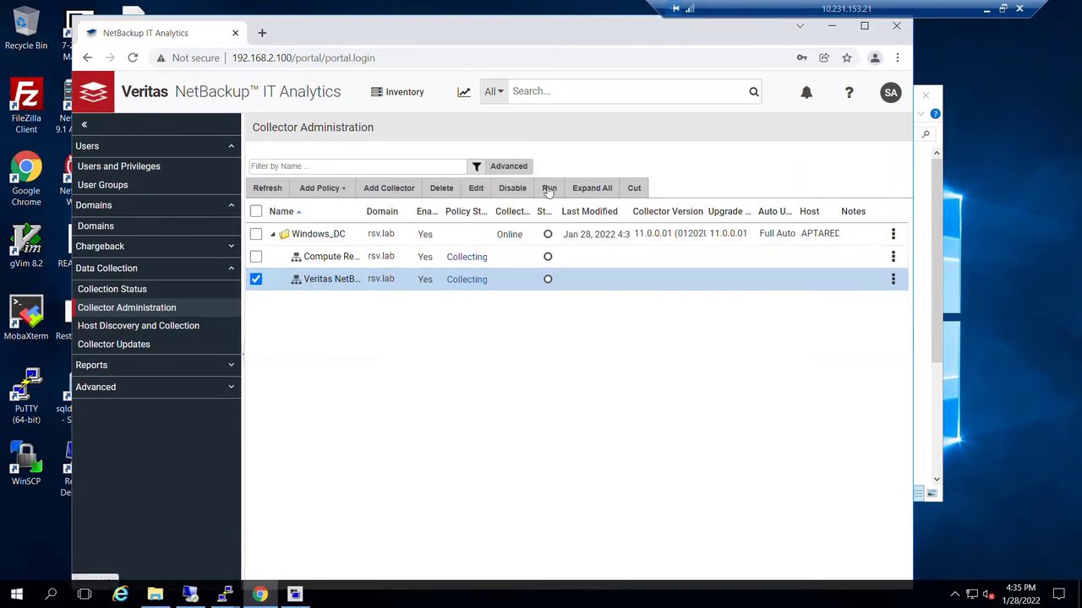
pyautogui.click(548, 188)
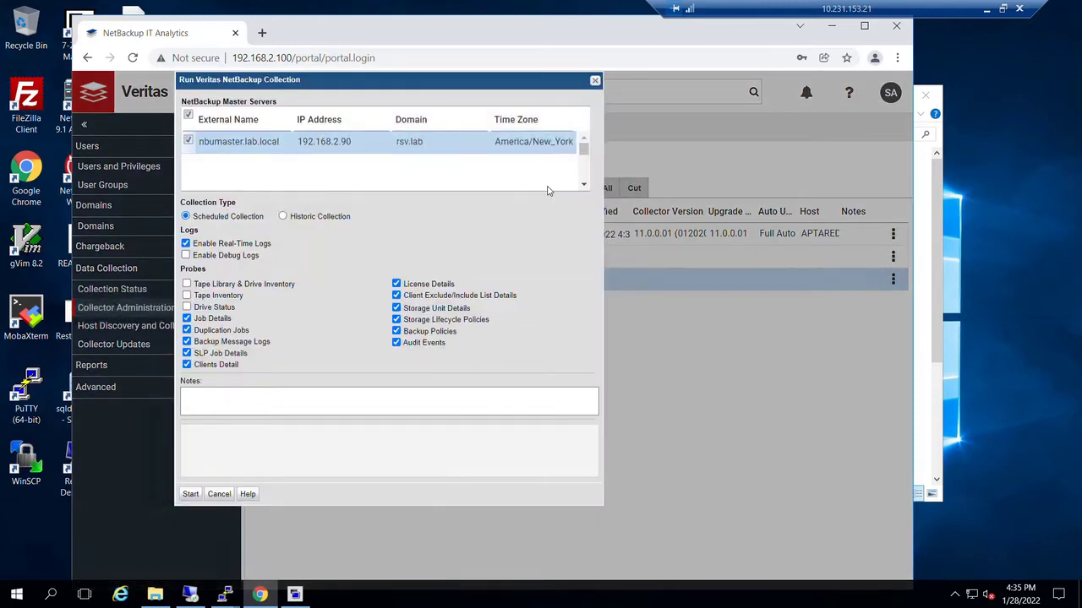
pyautogui.click(396, 295)
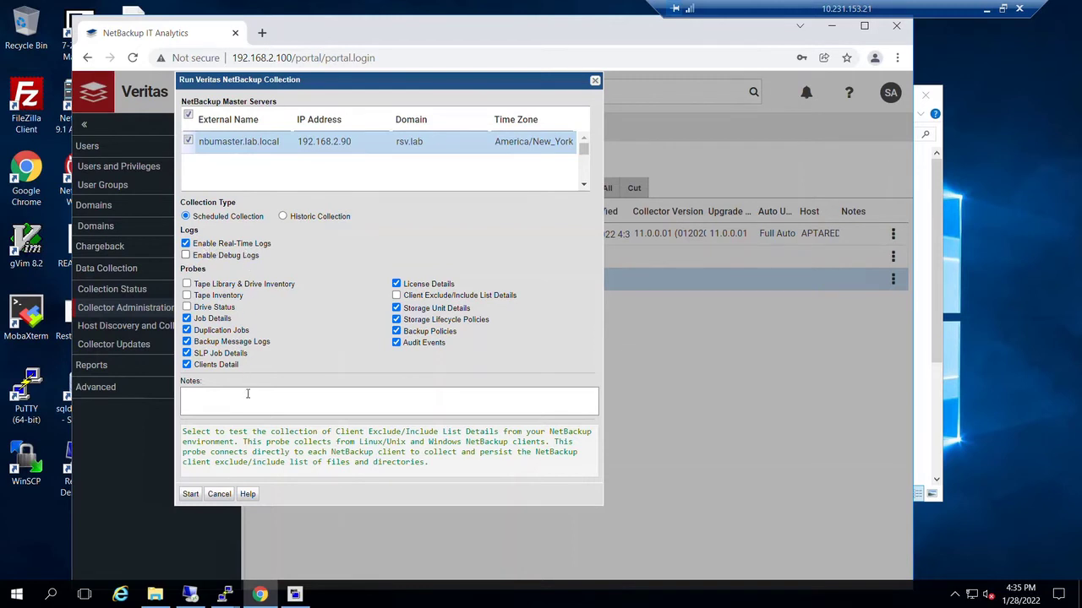
# Start on-demand collection for the Veritas NetBackup policy, review its details, then view each probe's Collection Status
pyautogui.click(191, 495)
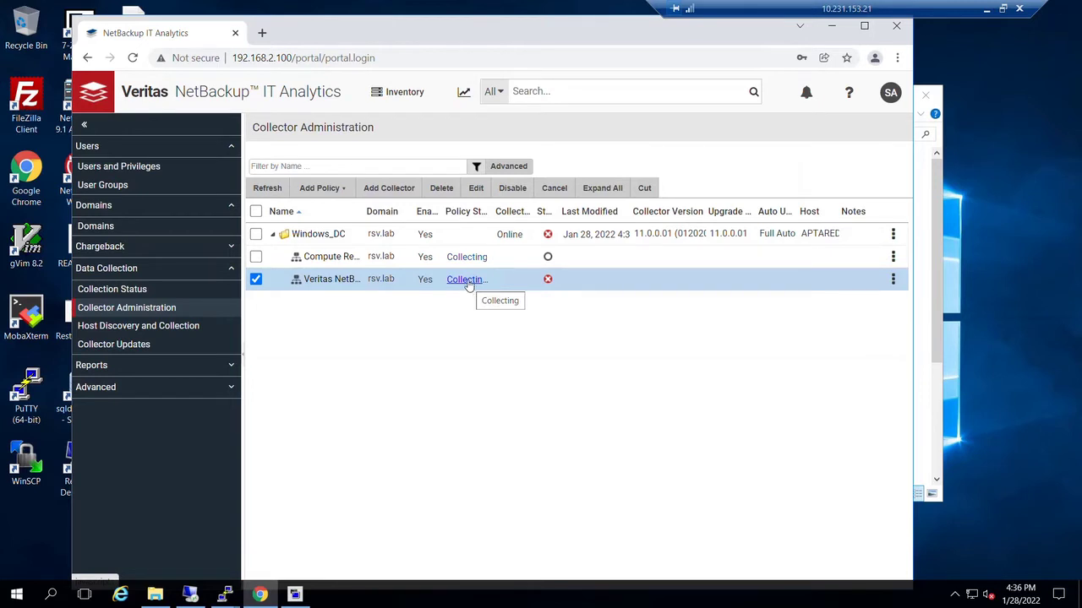
pyautogui.click(467, 281)
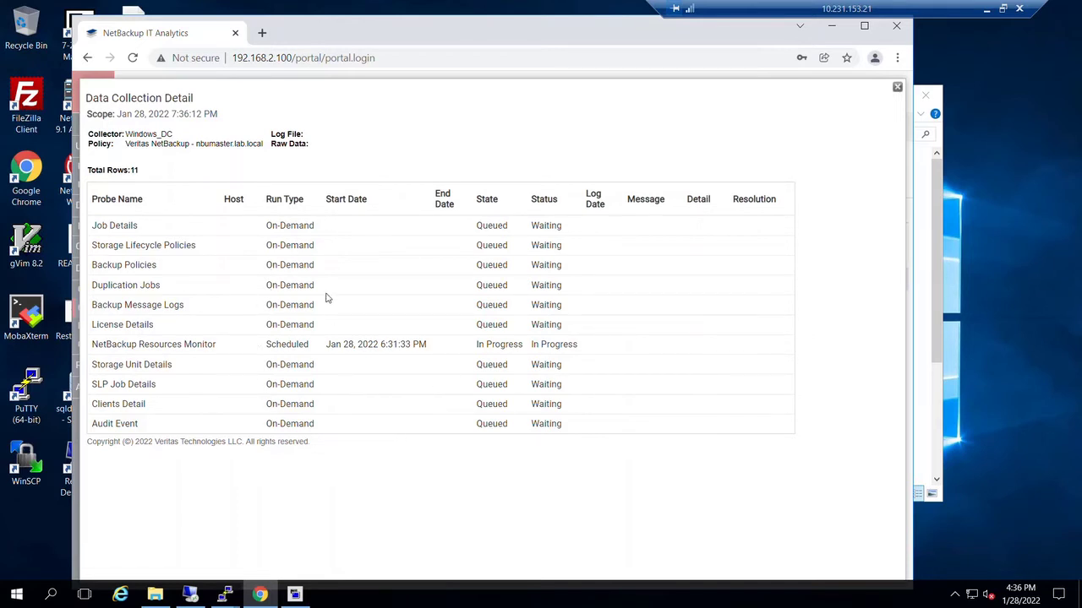
pyautogui.click(897, 89)
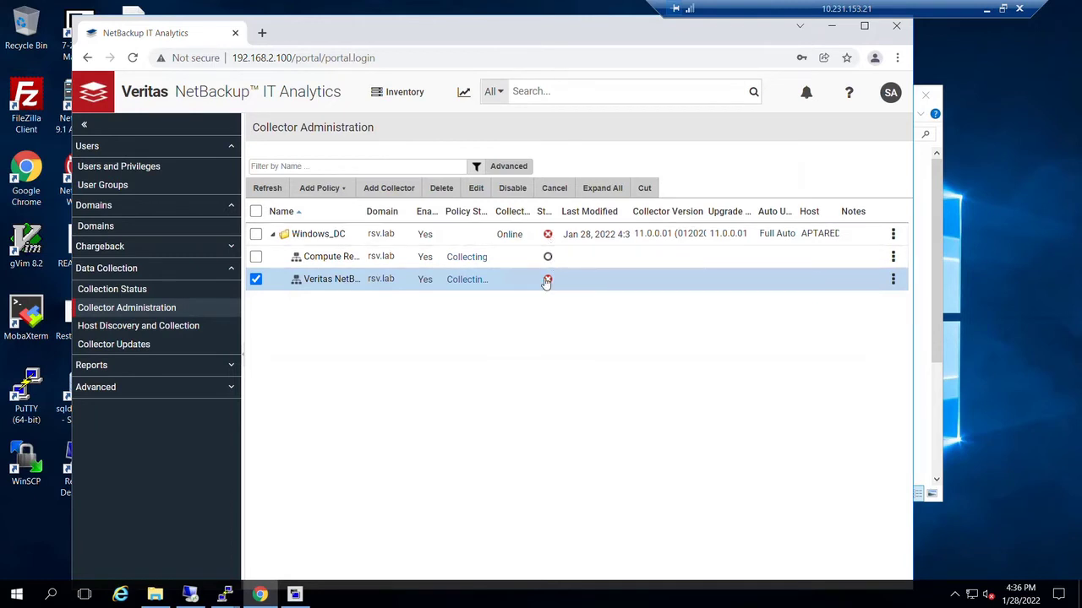
pyautogui.moveTo(546, 283)
pyautogui.click(547, 281)
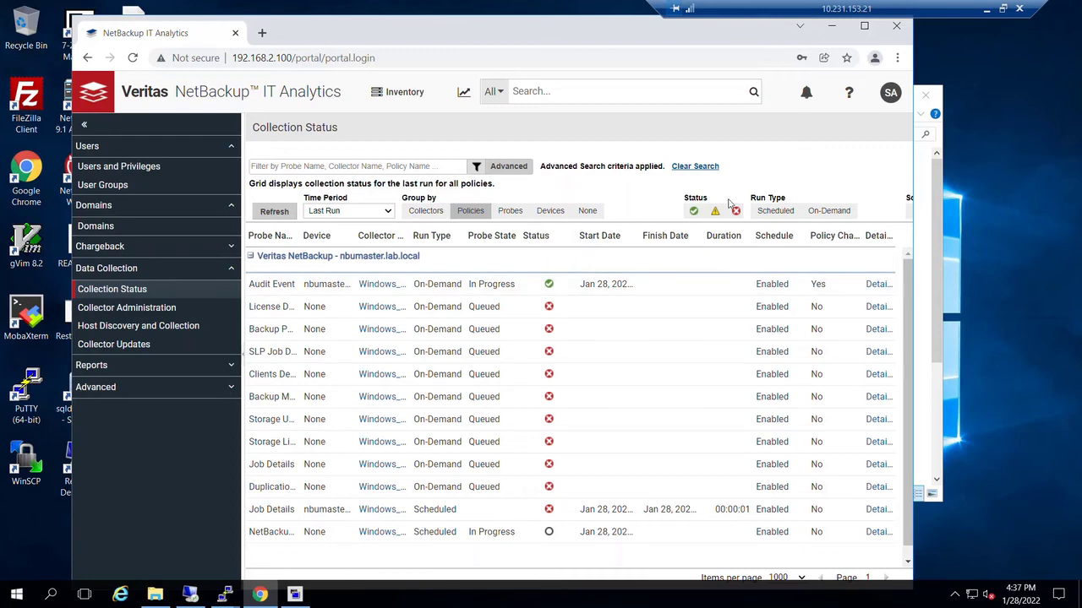
# Maximize the browser and expand Windows_DC in Collector Administration to list its Compute Resources and NetBackup policies
pyautogui.click(864, 26)
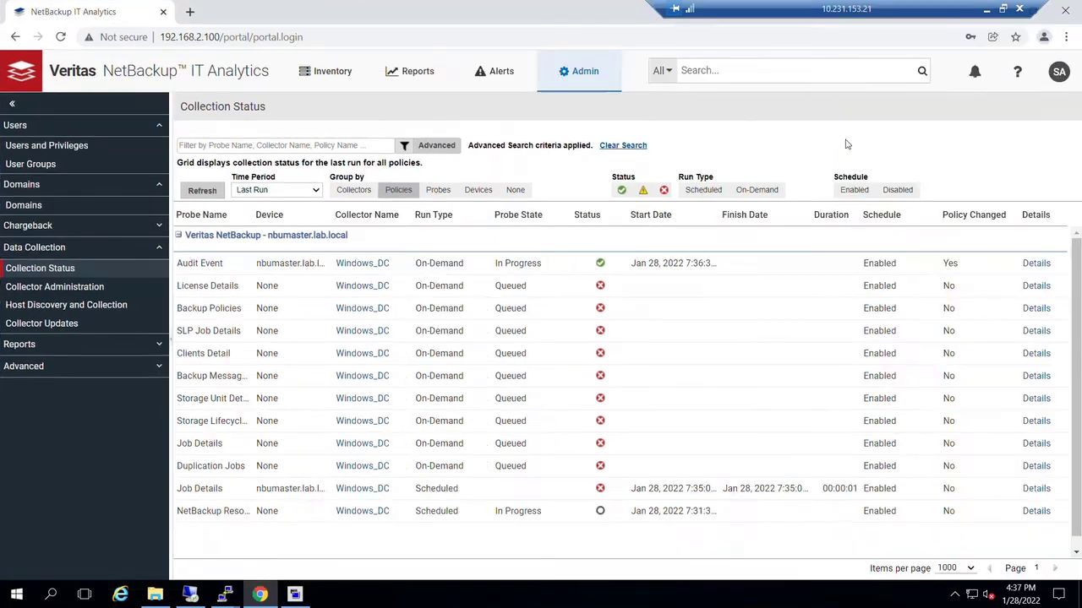
pyautogui.click(47, 287)
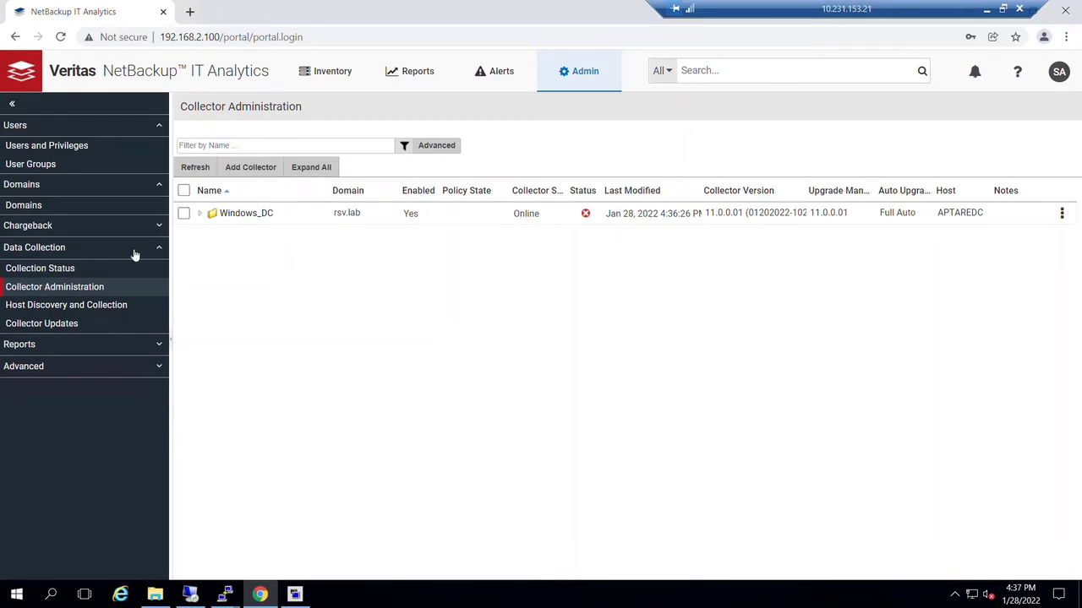
pyautogui.click(202, 214)
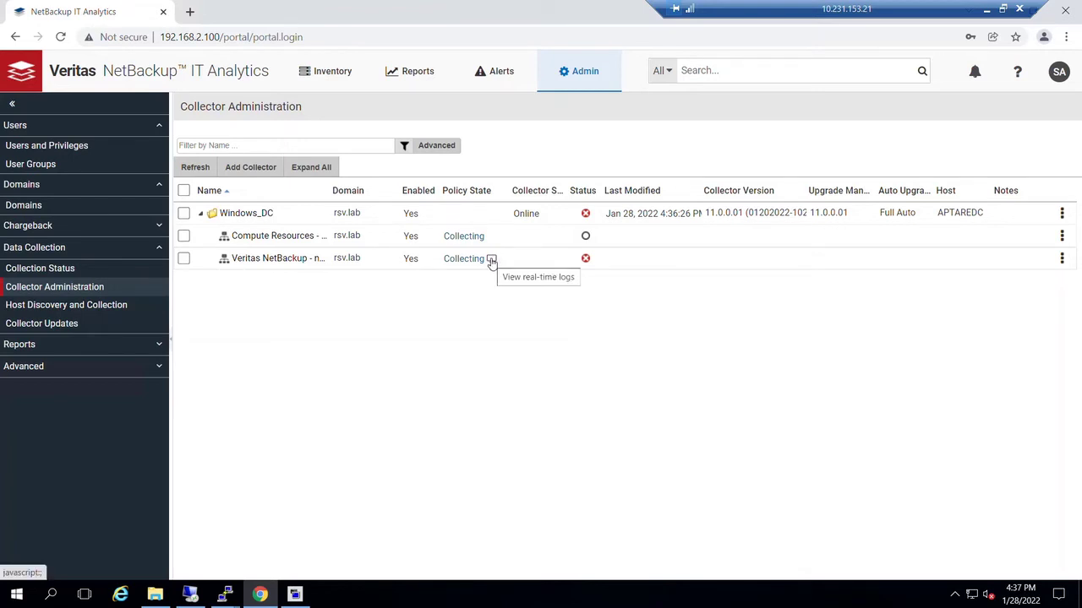
pyautogui.click(491, 261)
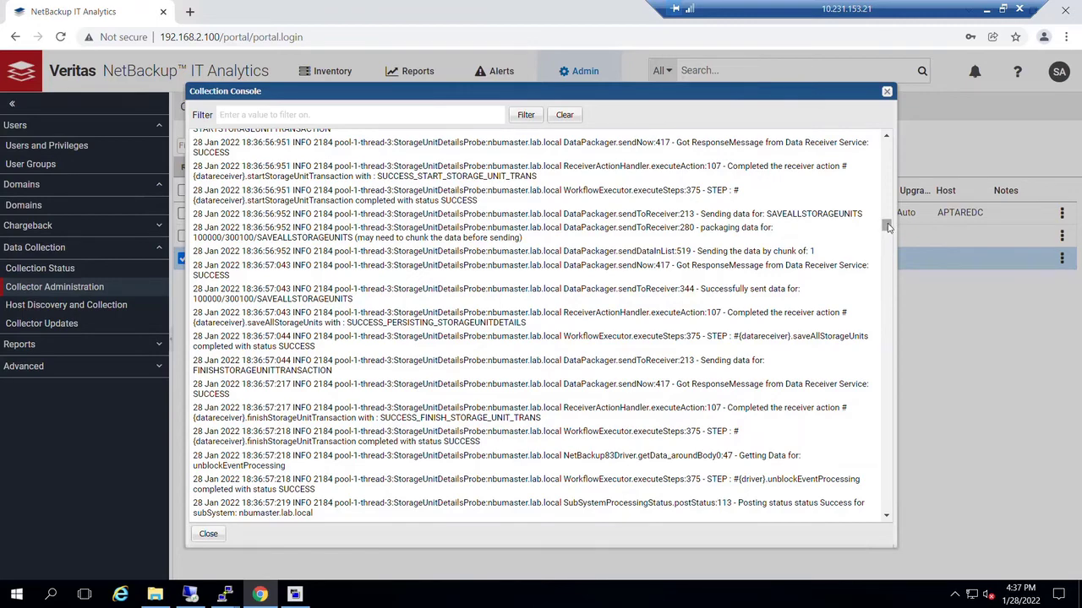
pyautogui.moveTo(887, 226); pyautogui.dragTo(897, 523)
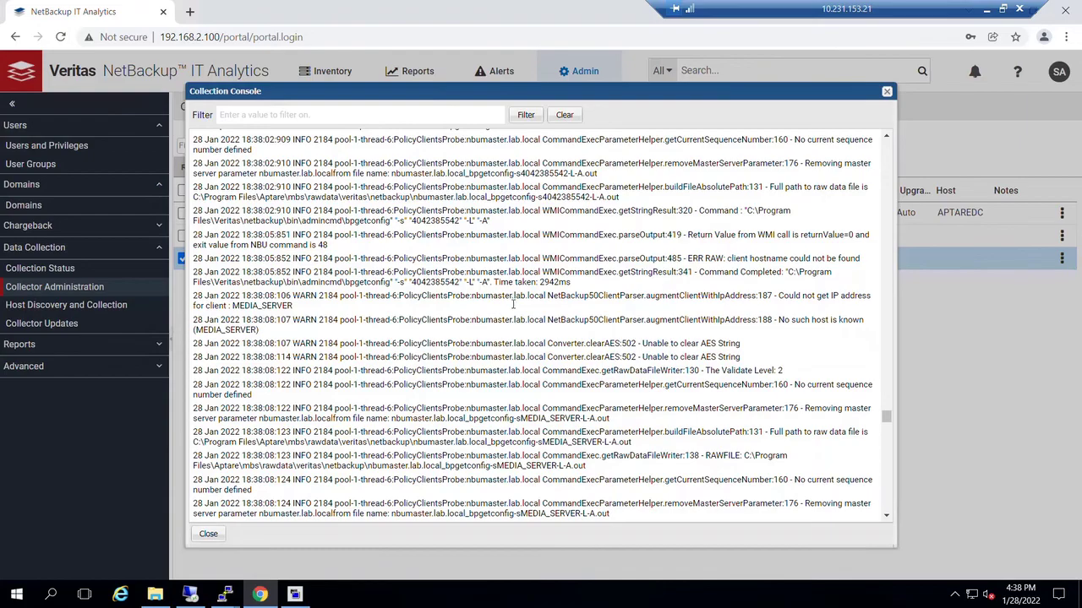
pyautogui.moveTo(886, 420); pyautogui.dragTo(894, 539)
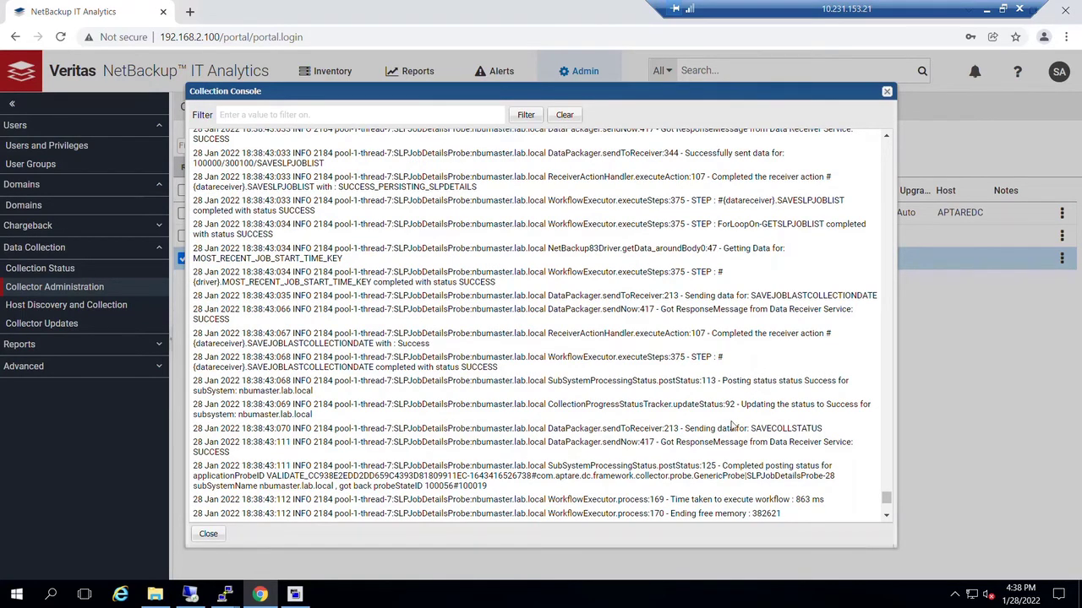
pyautogui.click(207, 535)
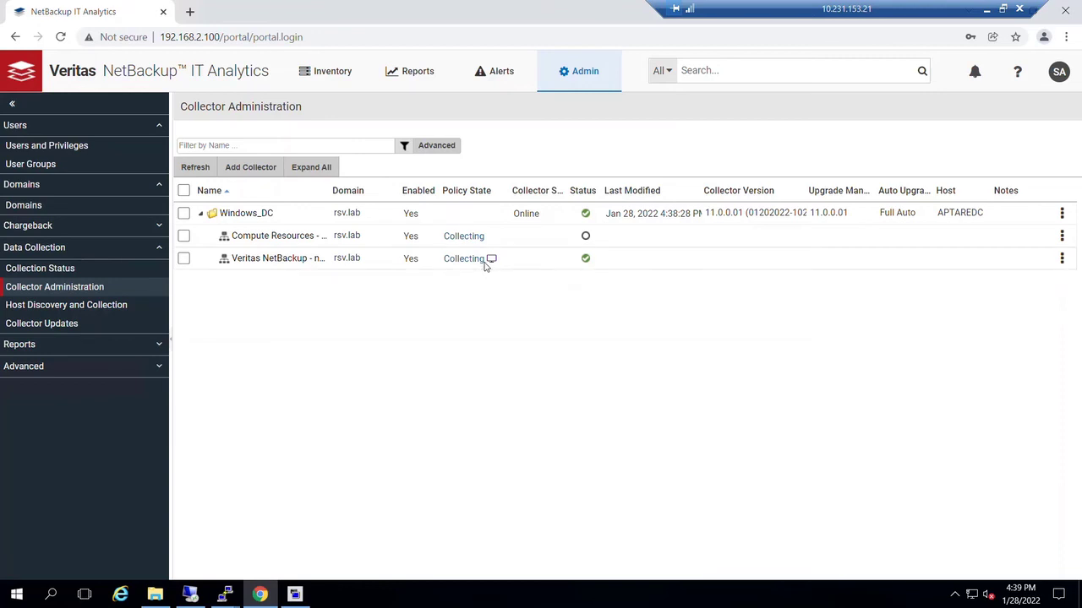
pyautogui.click(587, 262)
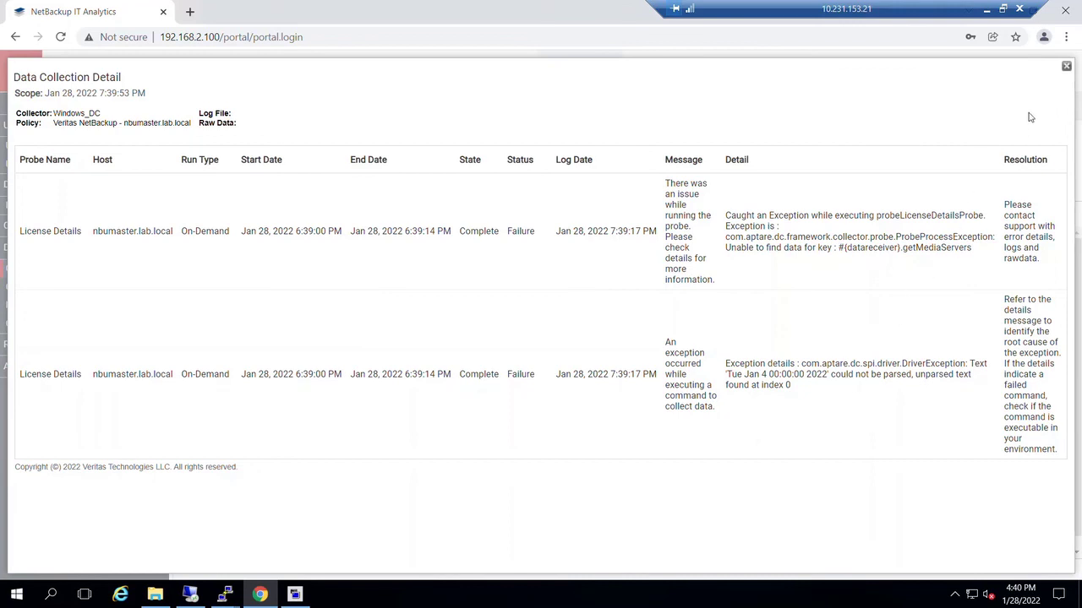
pyautogui.click(1066, 68)
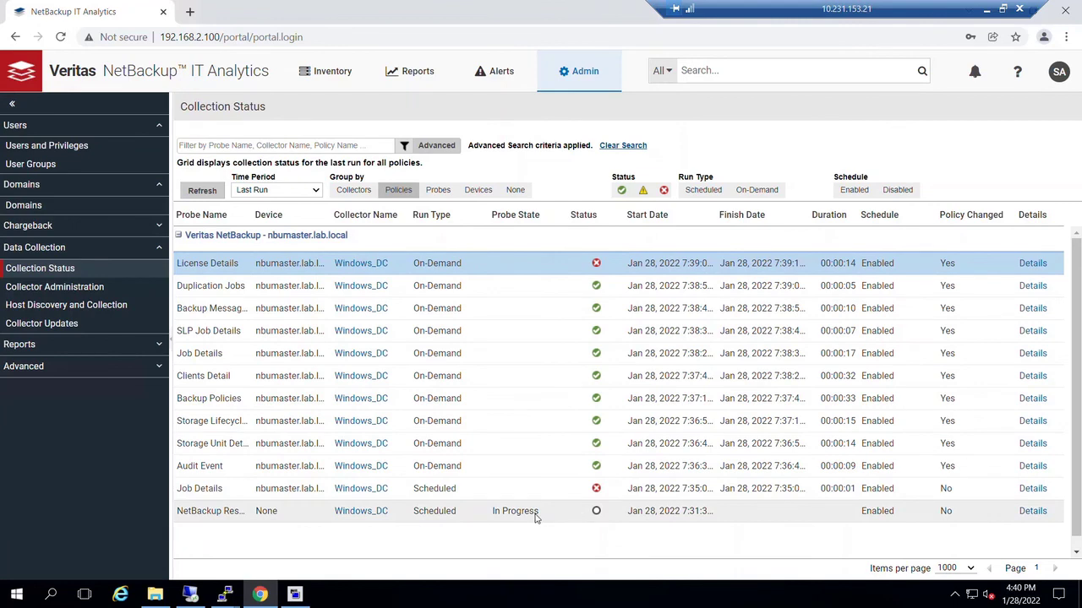
pyautogui.click(361, 354)
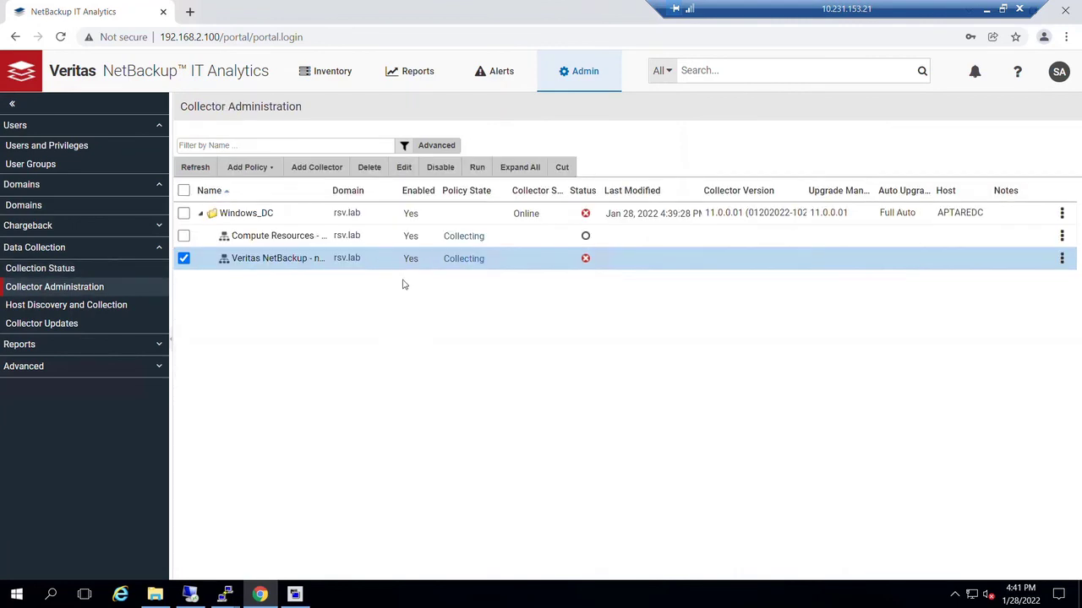